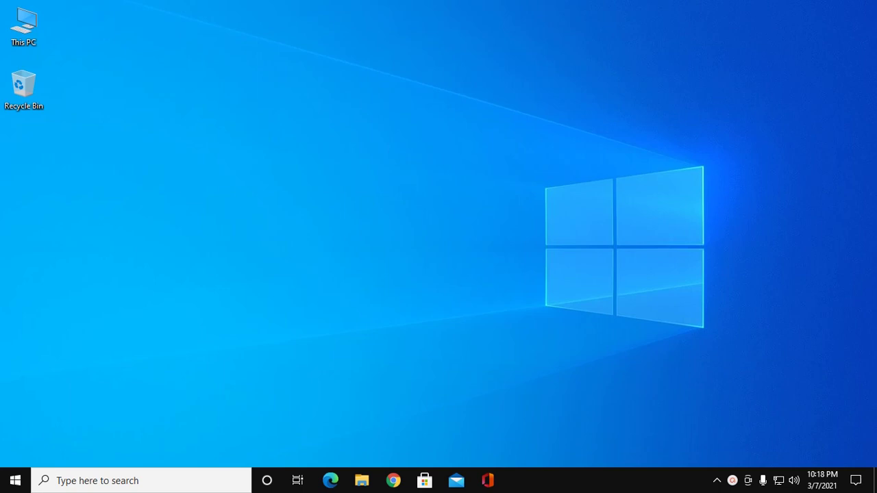
Step: Browse from This PC to C:\Program Files\Java, which holds the jdk-11.0.9 folder
double_click(26, 27)
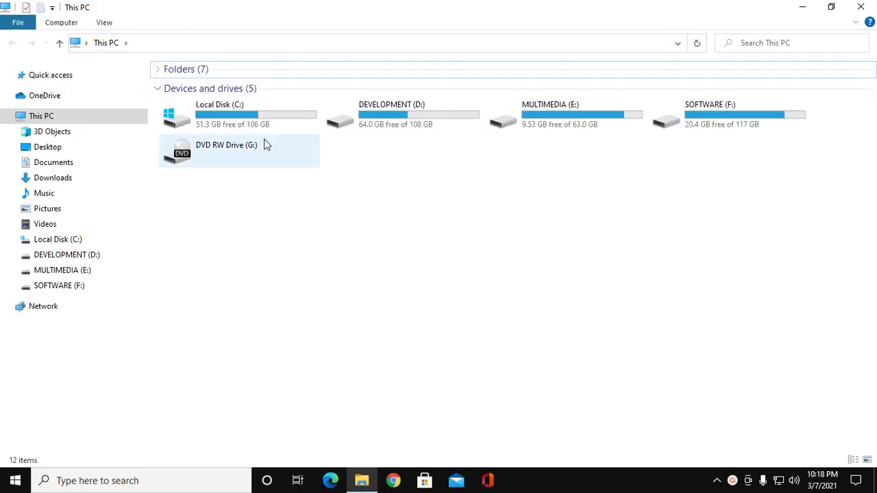
click(261, 127)
double_click(260, 128)
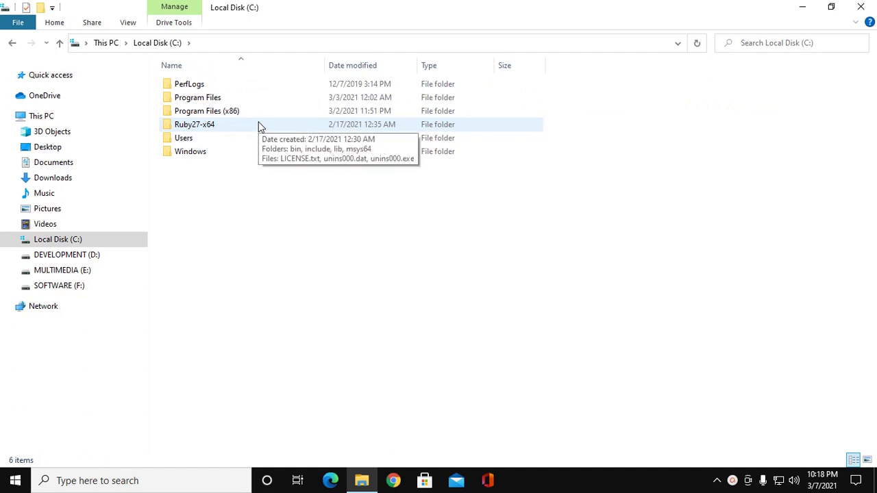
click(218, 103)
double_click(218, 103)
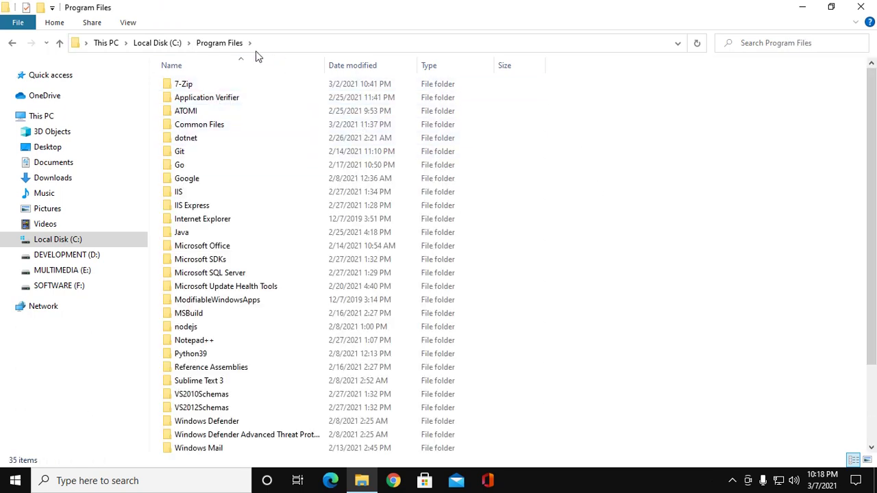
double_click(198, 232)
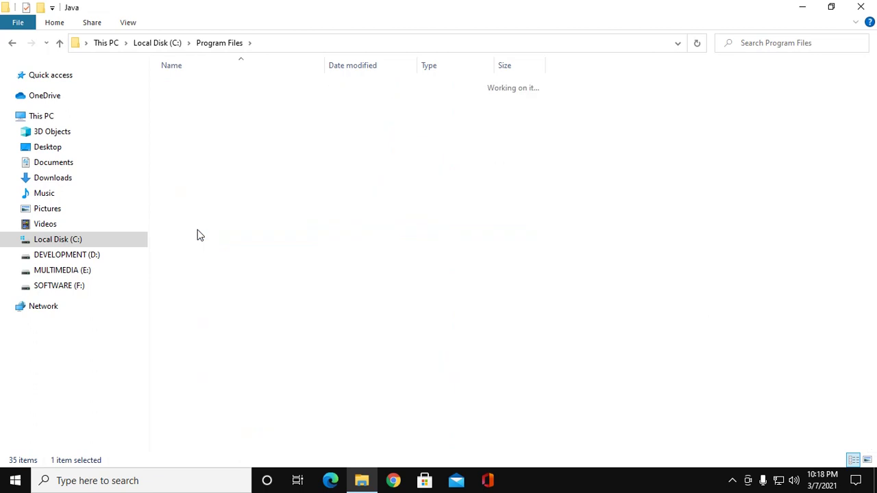
click(159, 42)
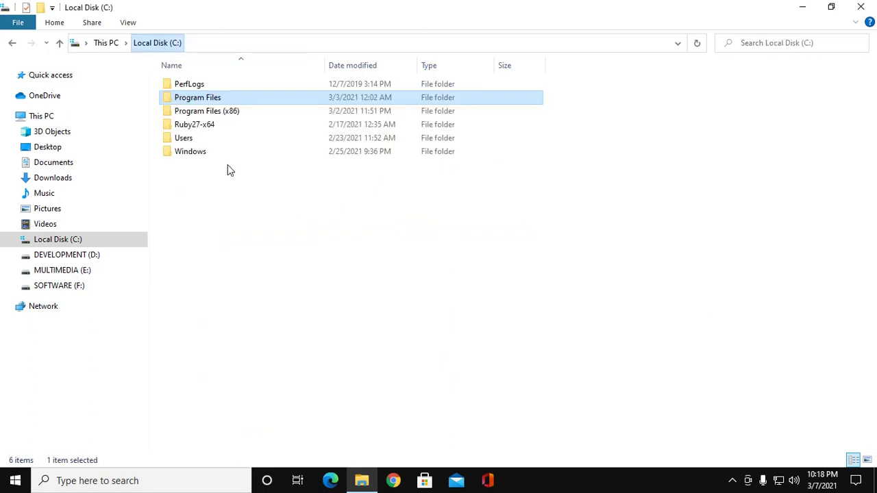
click(216, 118)
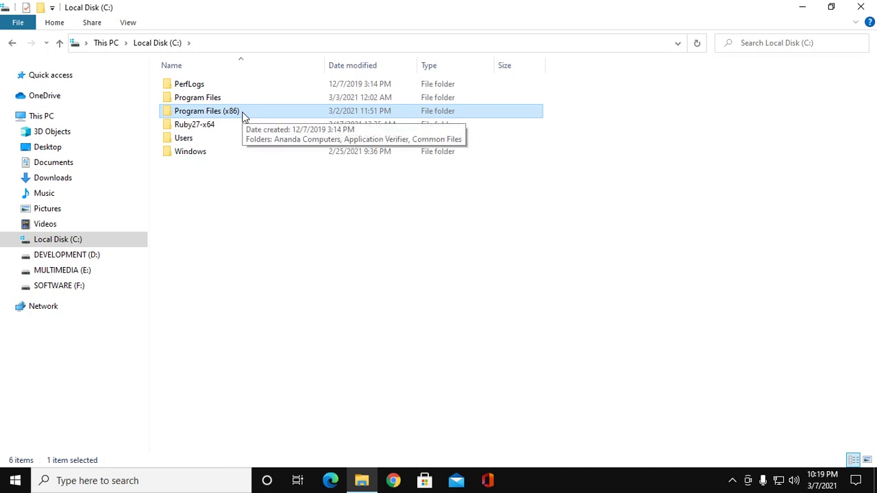
double_click(223, 98)
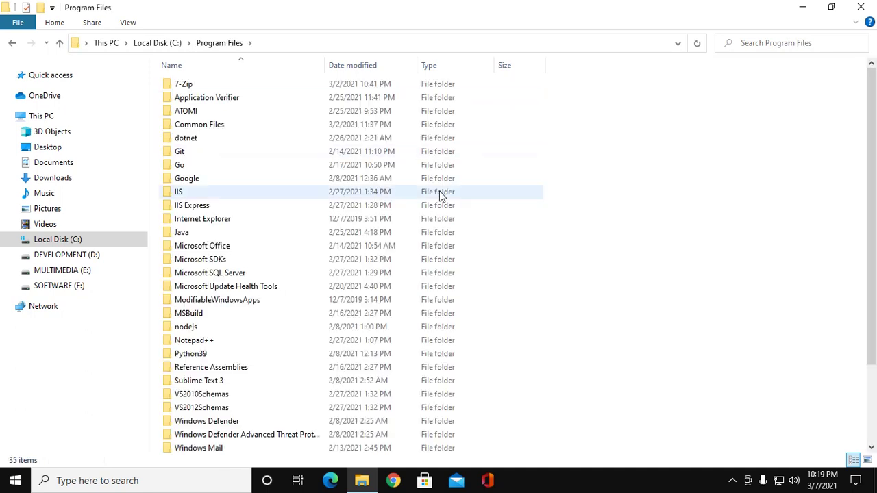
click(231, 235)
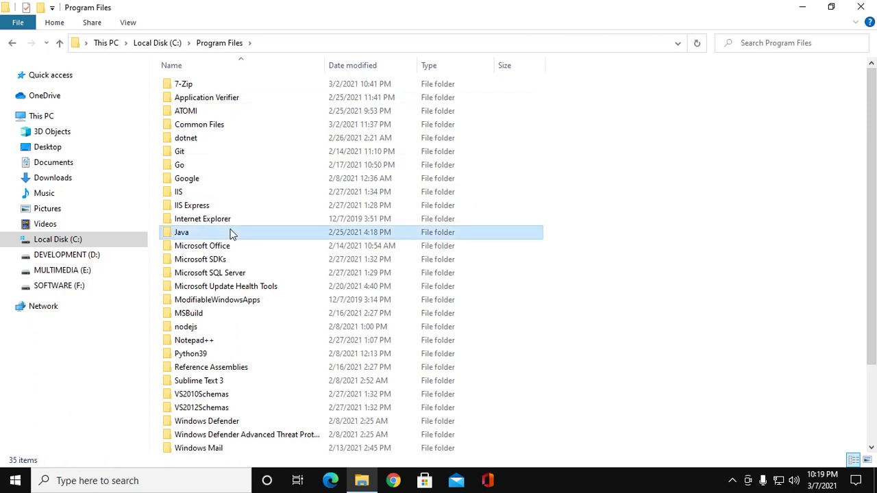
double_click(231, 235)
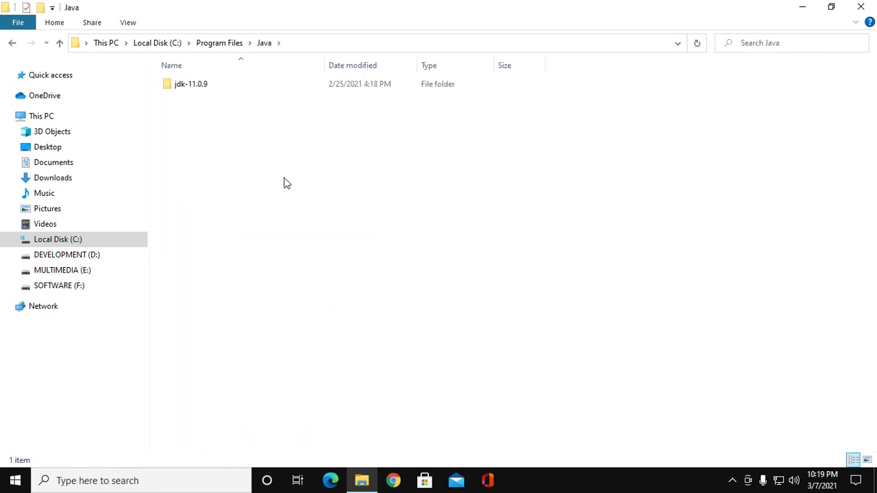
Step: Open jdk-11.0.9 and select its full path C:\Program Files\Java\jdk-11.0.9 in the address bar
click(210, 90)
double_click(210, 90)
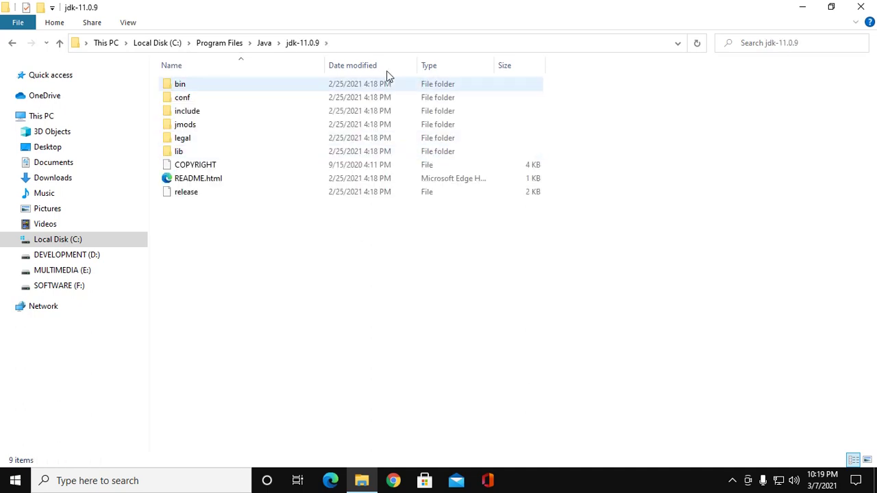
click(360, 44)
drag(224, 45, 79, 43)
key(ctrl+c)
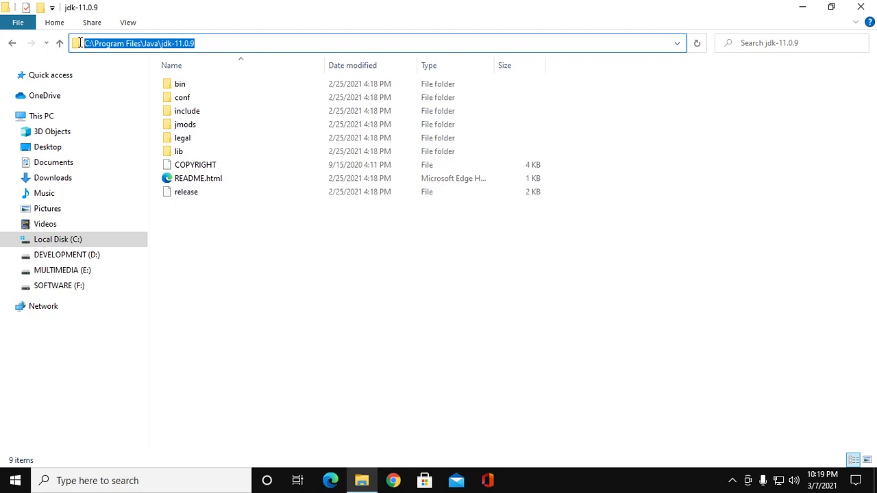
click(640, 363)
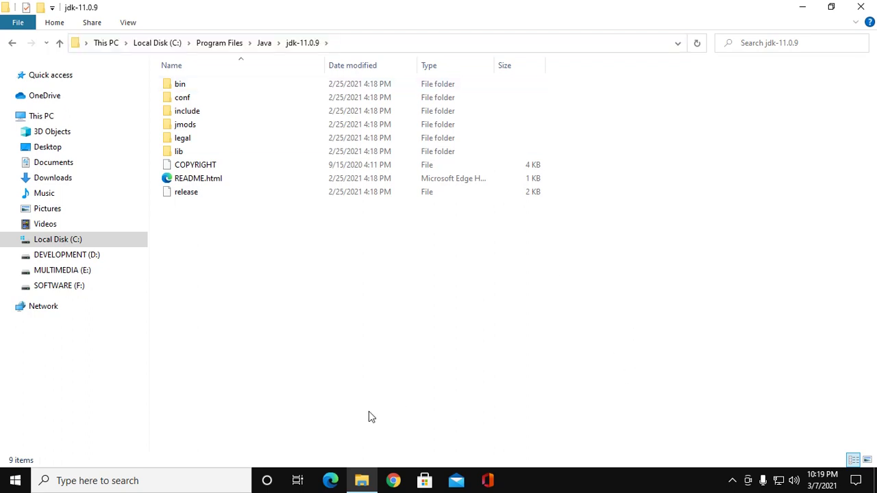
Step: Search Windows for 'edit' and launch 'Edit the system environment variables'
click(137, 482)
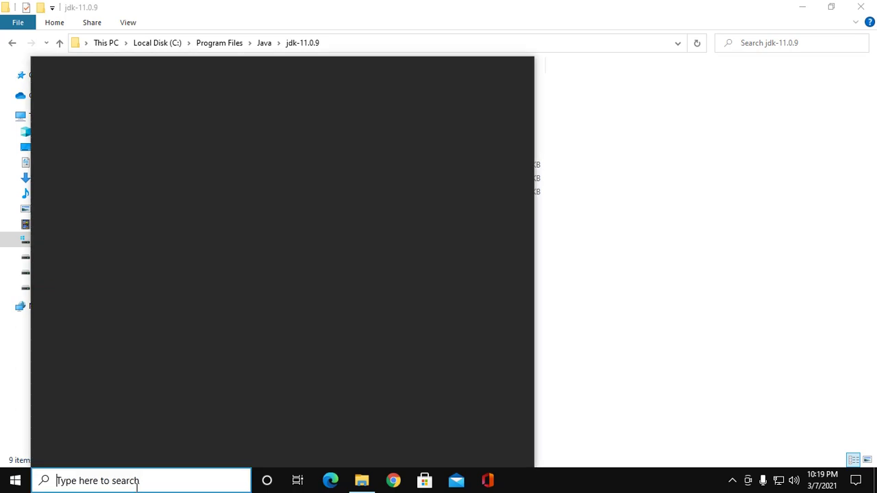
text(edit)
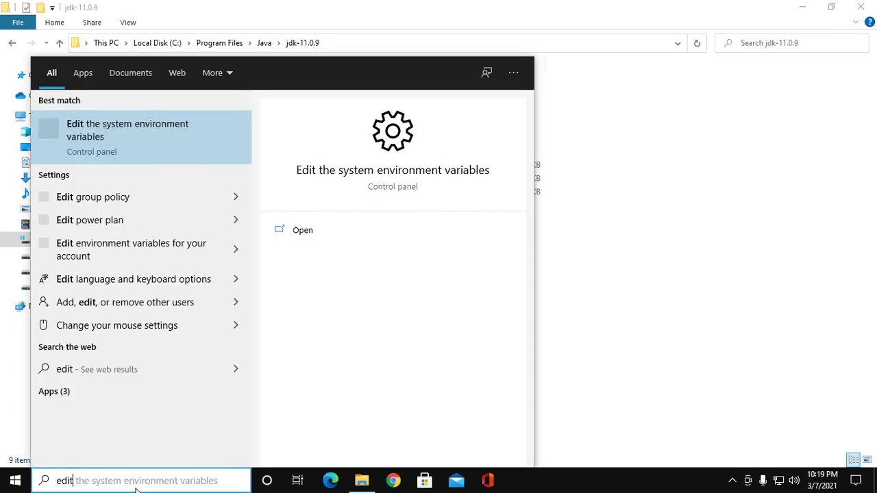
click(123, 146)
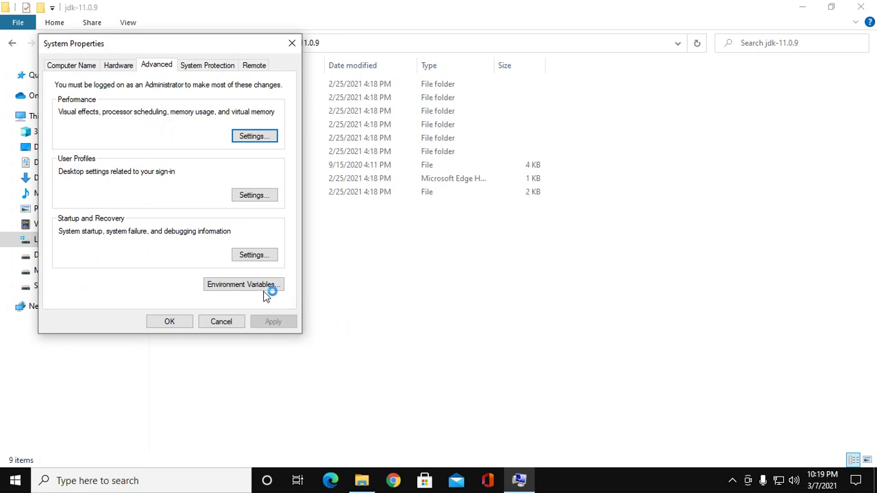
Step: Add system variable JAVA_HOME with the pasted value C:\Program Files\Java\jdk-11.0.9
click(243, 285)
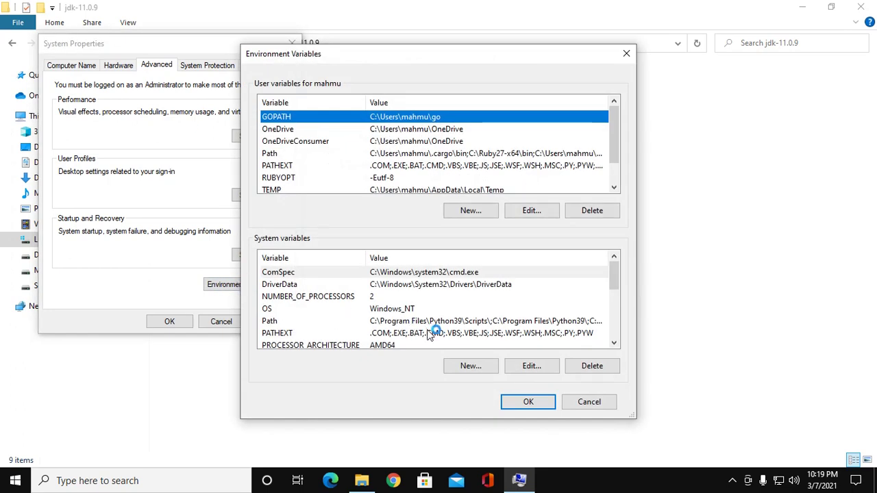
click(470, 365)
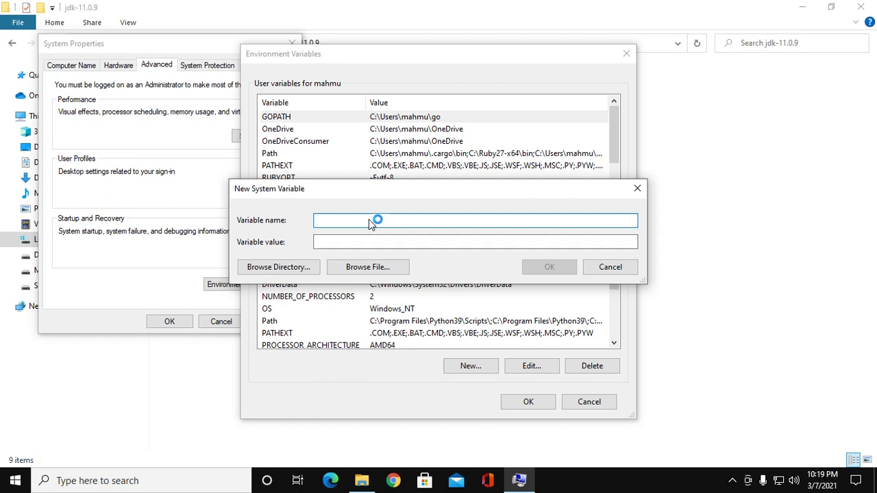
text(JAVA_HOME)
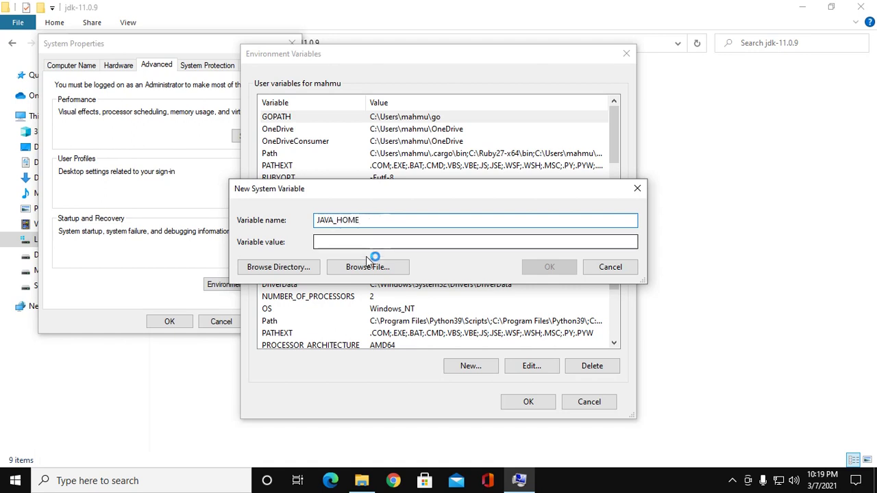
click(371, 241)
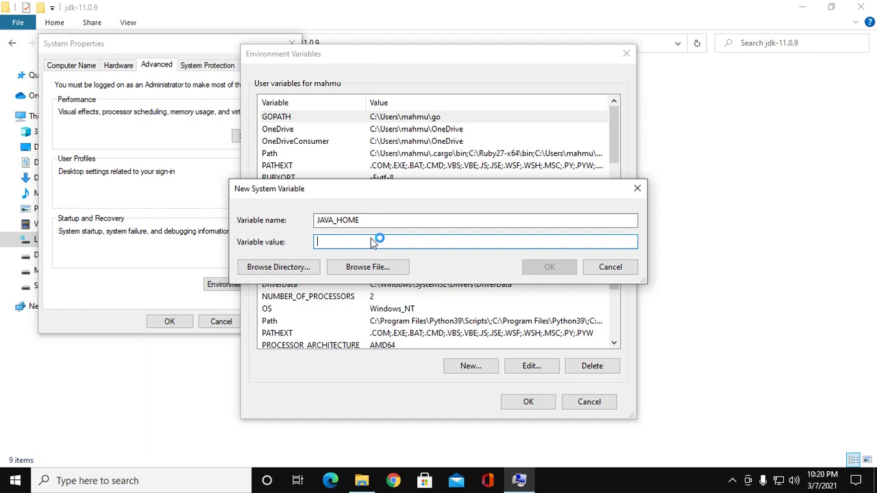
key(ctrl+v)
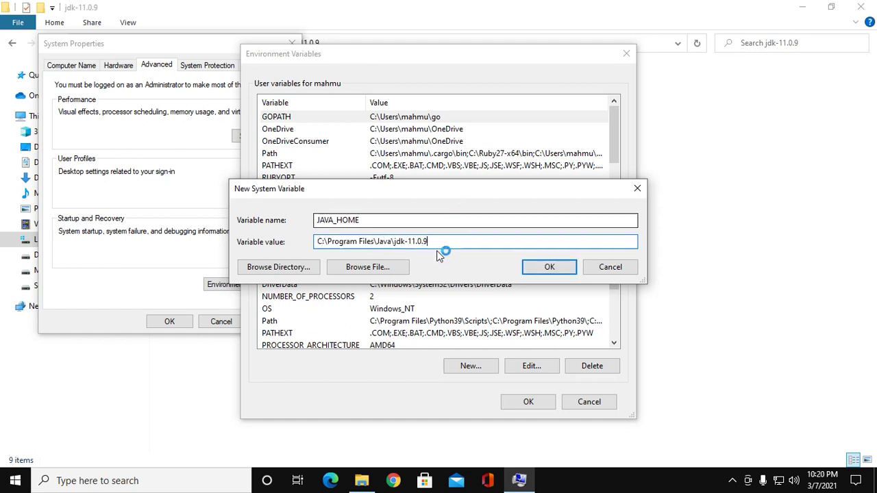
drag(430, 243, 311, 242)
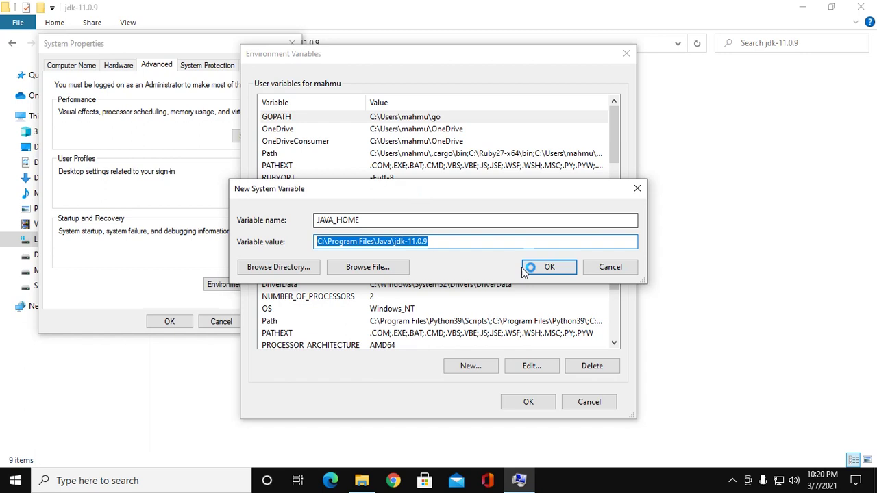
click(550, 266)
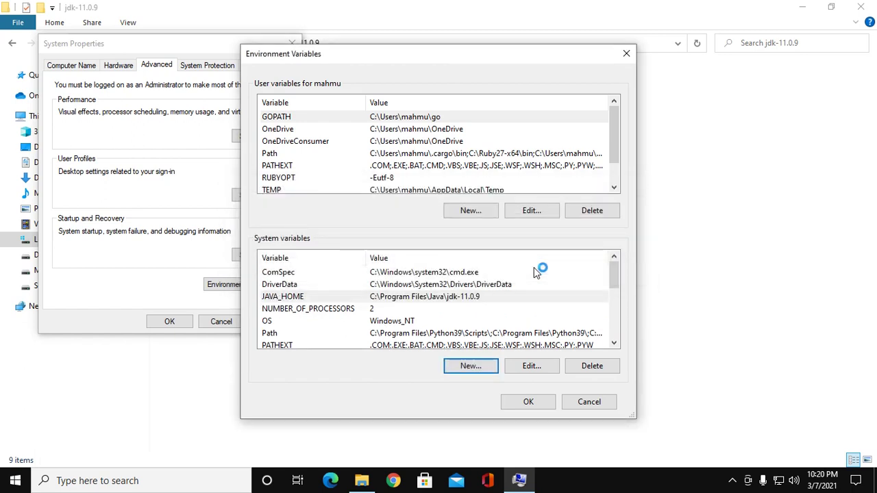
Step: Add a %JAVA_HOME%\bin entry to the system Path and confirm each dialog with OK
click(287, 334)
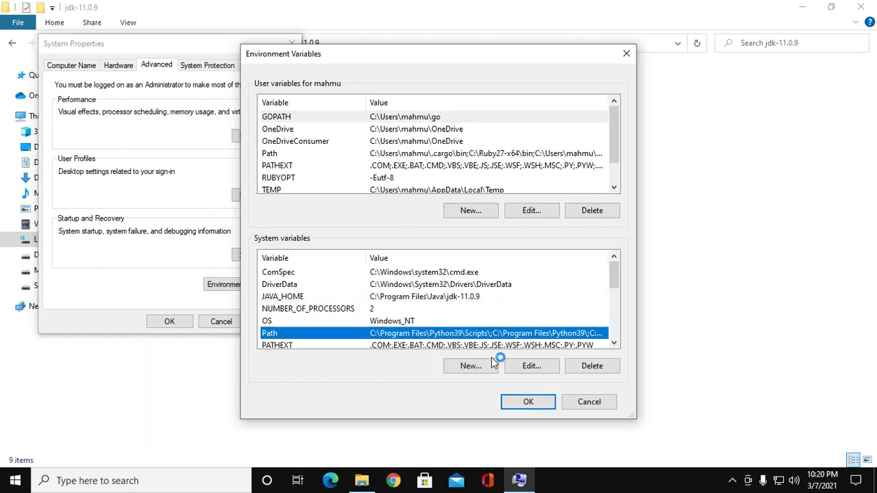
click(531, 367)
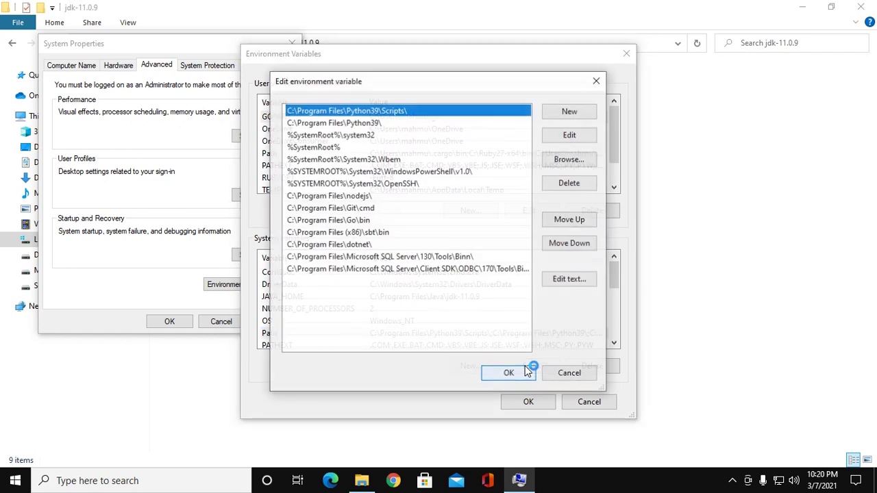
click(559, 111)
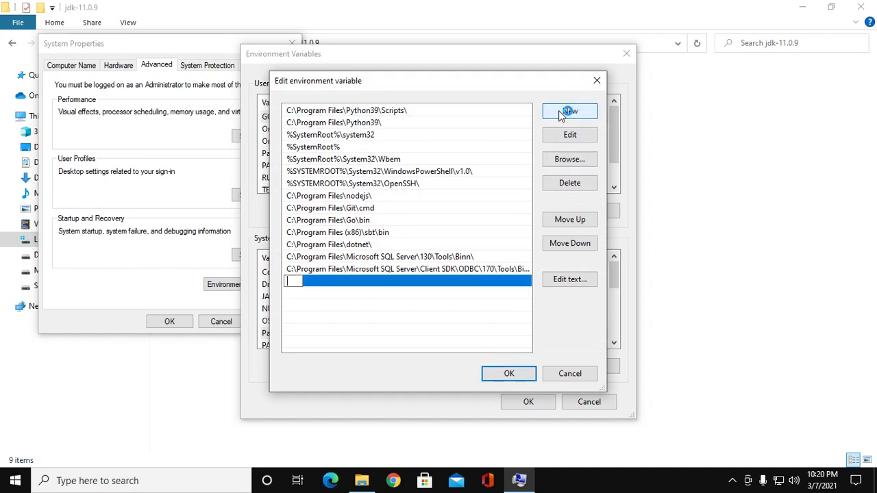
text(%JAVA_HOME)
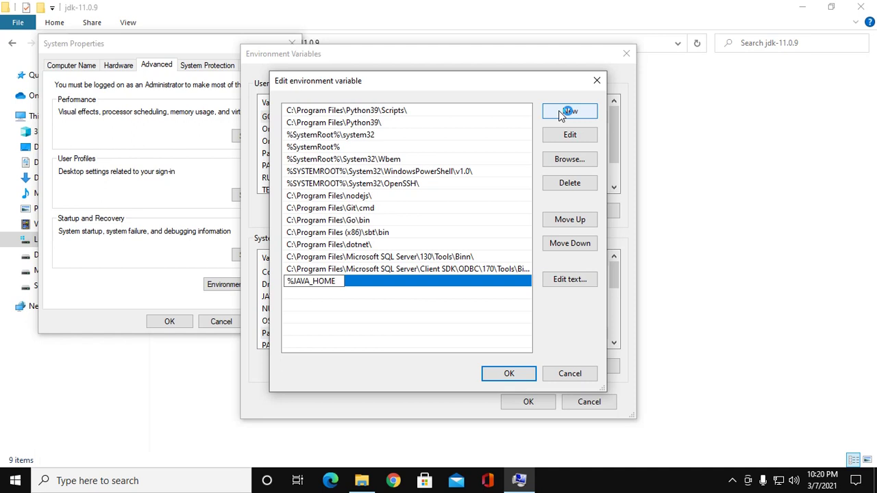
text(%\bin)
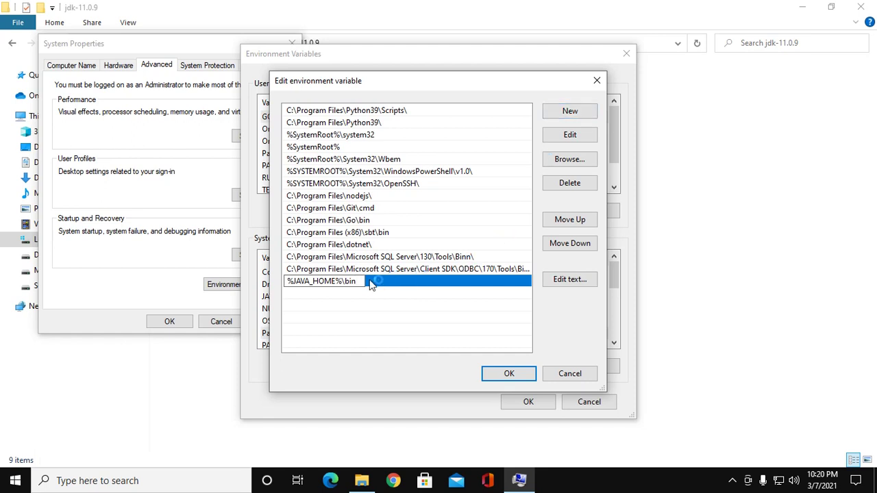
click(508, 373)
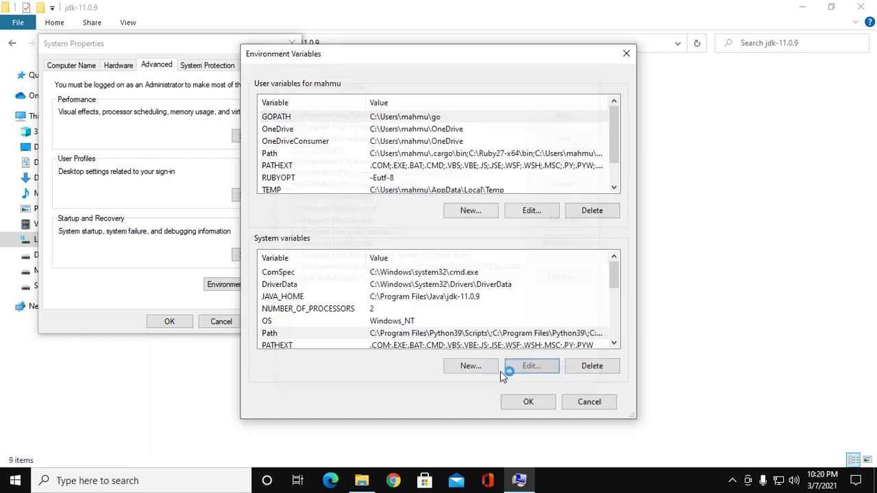
click(528, 403)
click(176, 323)
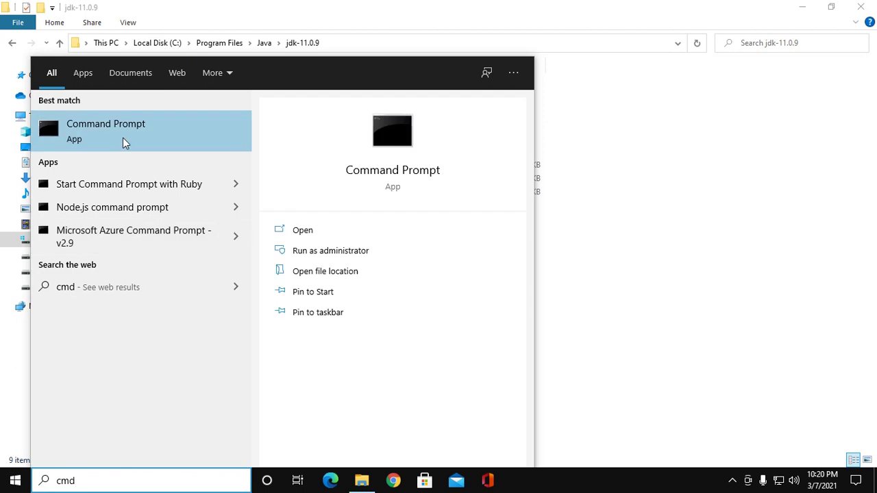
Step: Launch Command Prompt from the cmd search results
click(123, 137)
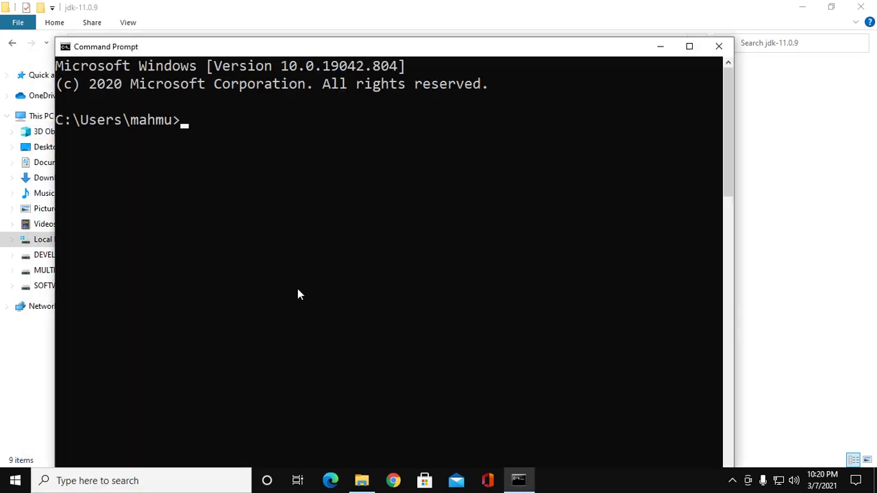
Step: Run javac --version and see it report 11.0.9
text(javac --version)
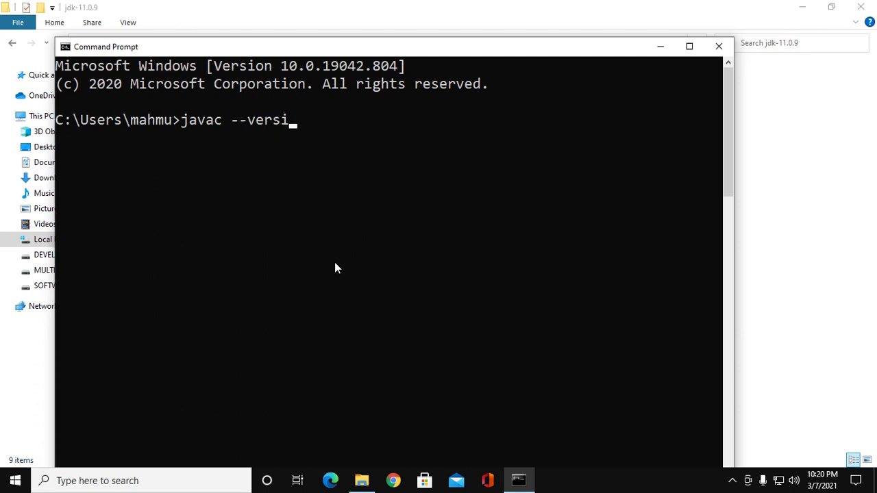
key(Return)
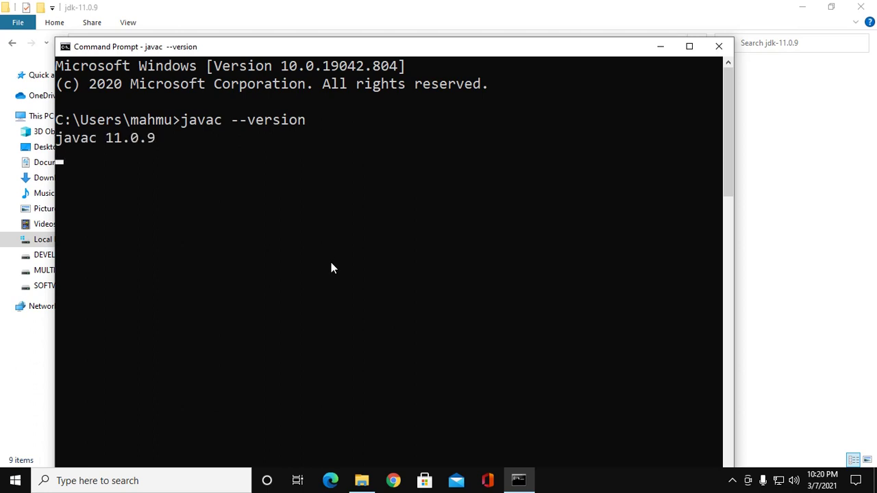
Step: Correct and run java --version, which reports 11.0.9 2020-10-20 LTS
text(j)
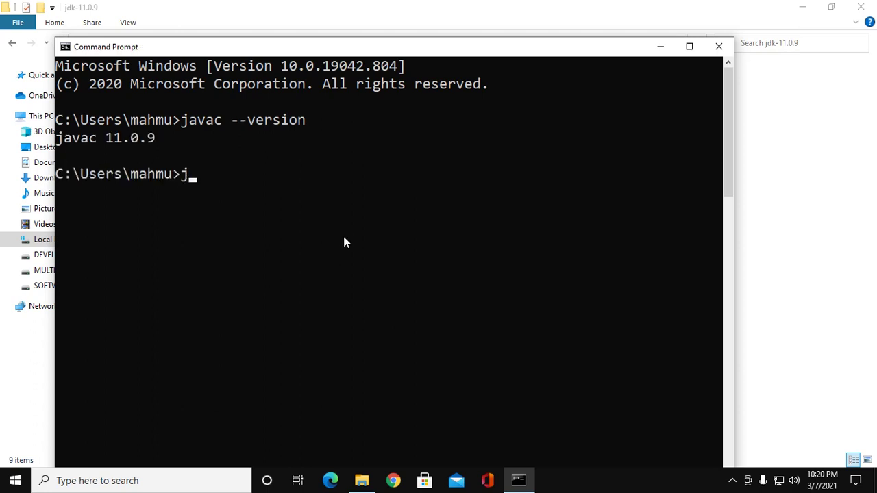
text(ava version)
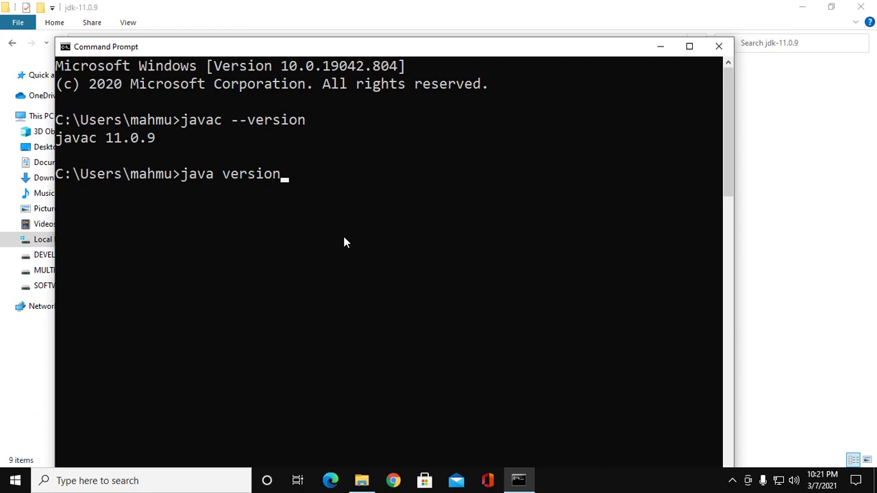
key(Return)
key(Up)
key(Left)
key(Left)
key(Left)
key(Left)
key(Left)
key(Left)
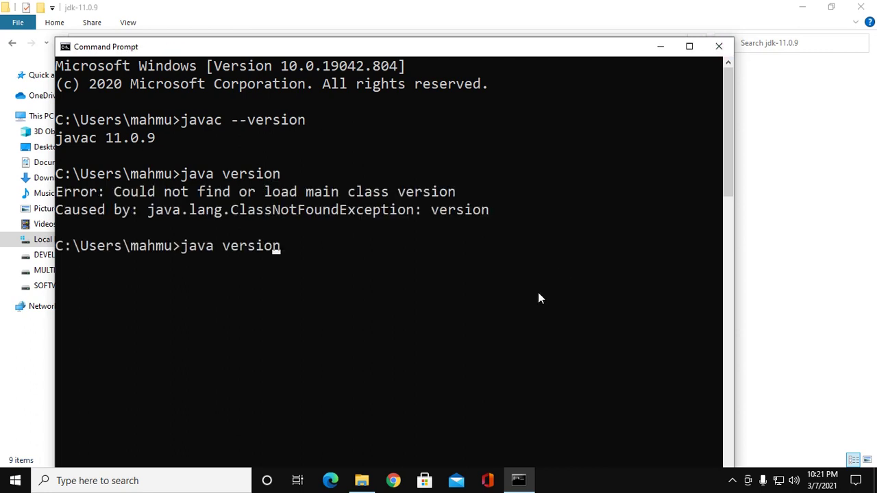
key(Left)
text(--)
key(Return)
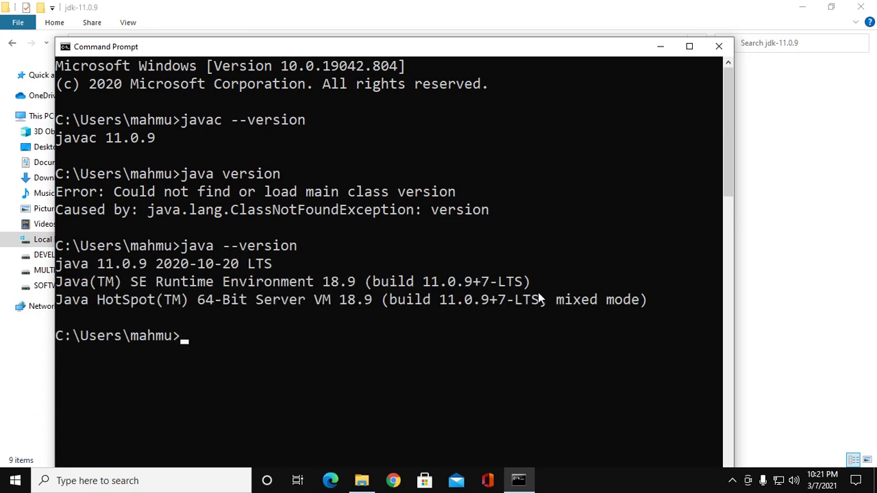